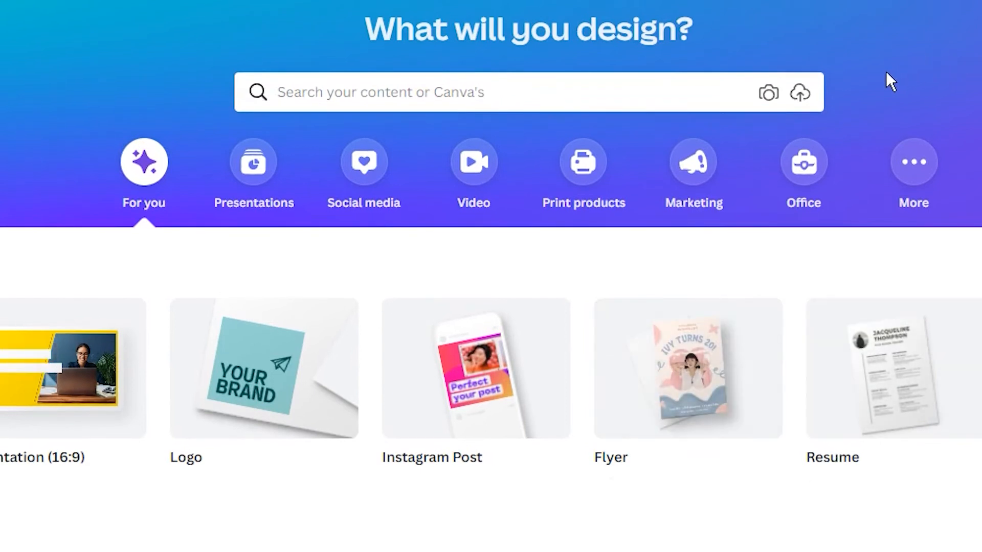
Upload a PDF for editing and nudge the title, intro paragraph and "PDF Editor" heading on its first page.
left_click(798, 96)
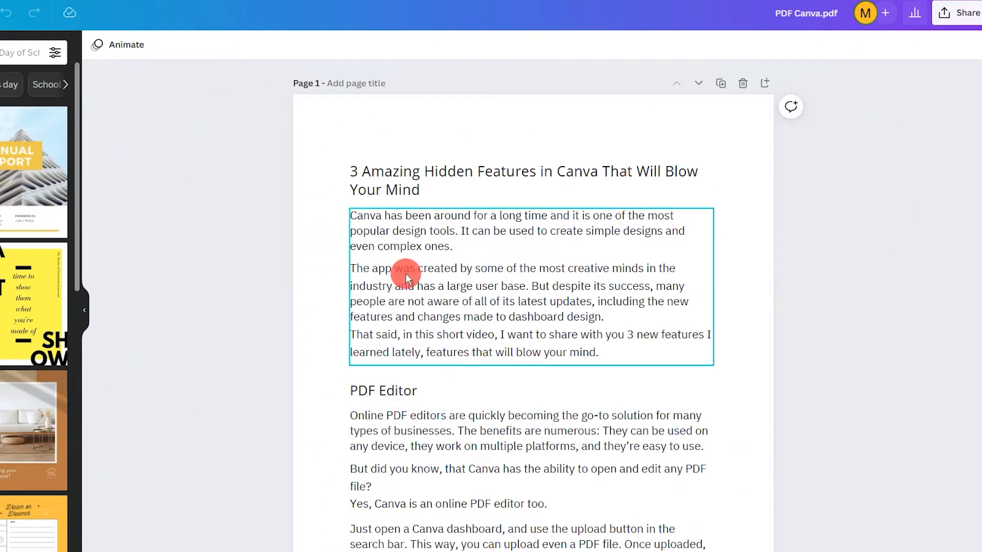
mouse_move(406, 276)
left_mouse_down()
mouse_move(439, 298)
mouse_move(464, 289)
mouse_move(418, 278)
left_mouse_up()
left_click(383, 395)
left_click_drag(383, 398, 383, 396)
left_click_drag(408, 185, 409, 174)
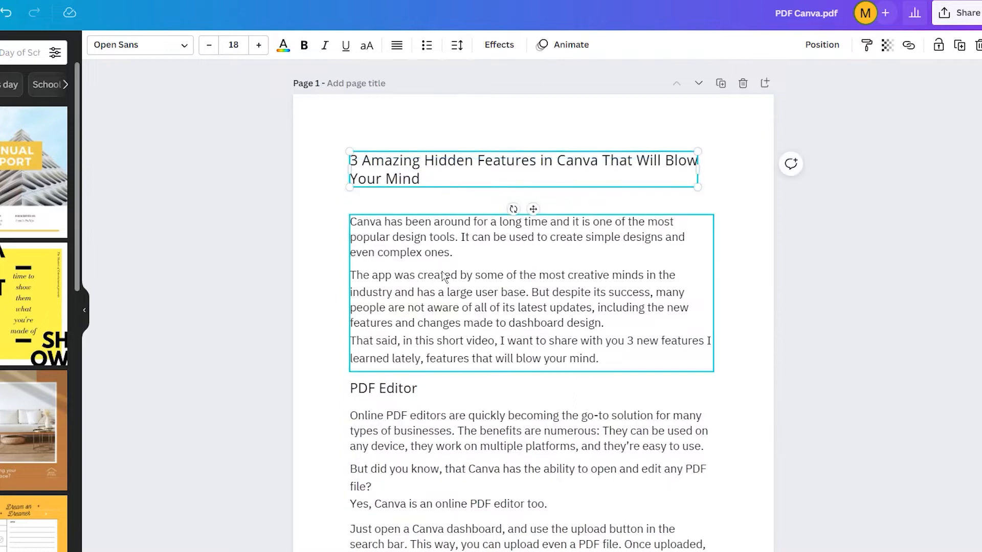
scroll(444, 278, "down", 7)
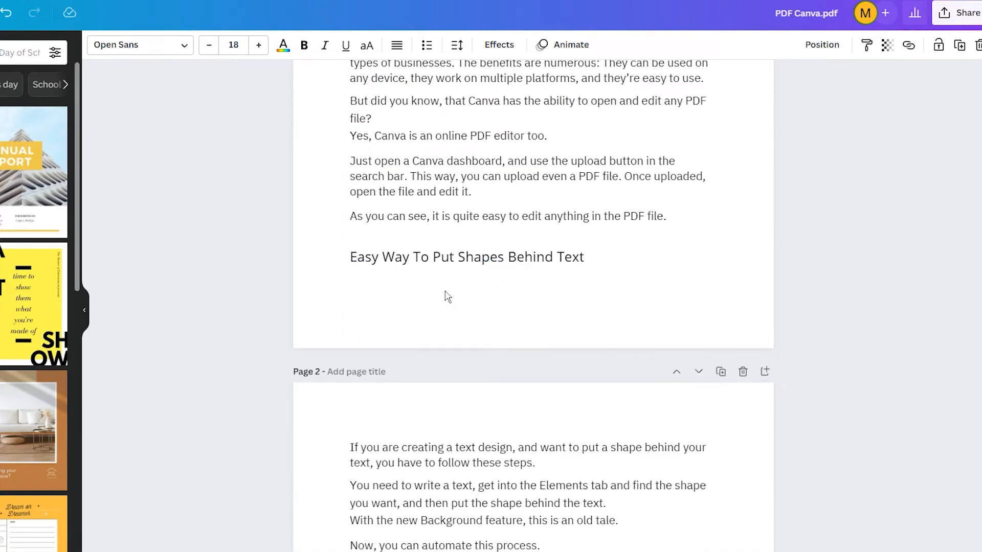
scroll(447, 296, "down", 2)
left_click_drag(422, 327, 415, 329)
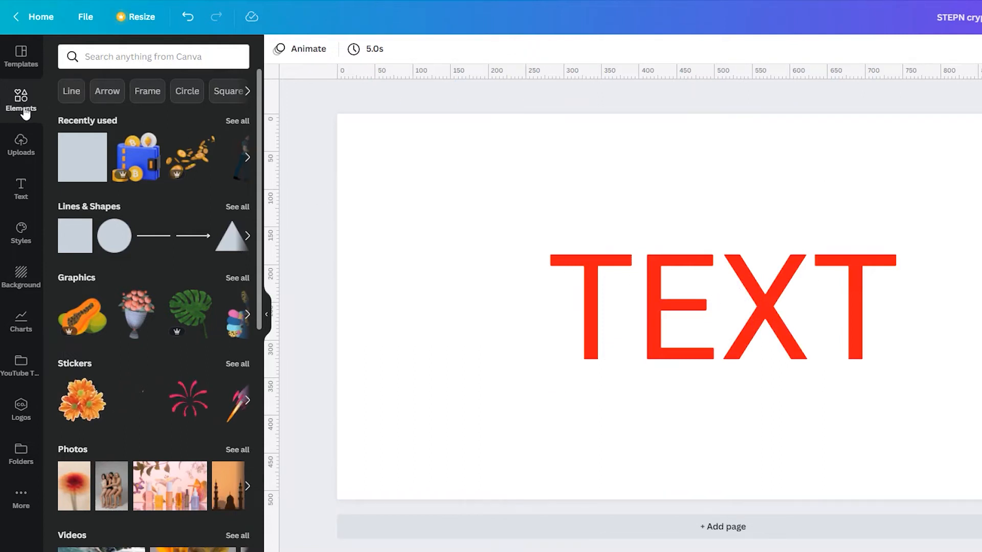
Add a square shape over the word TEXT, colour it black and enlarge it to about 610 by 215.
left_click(79, 163)
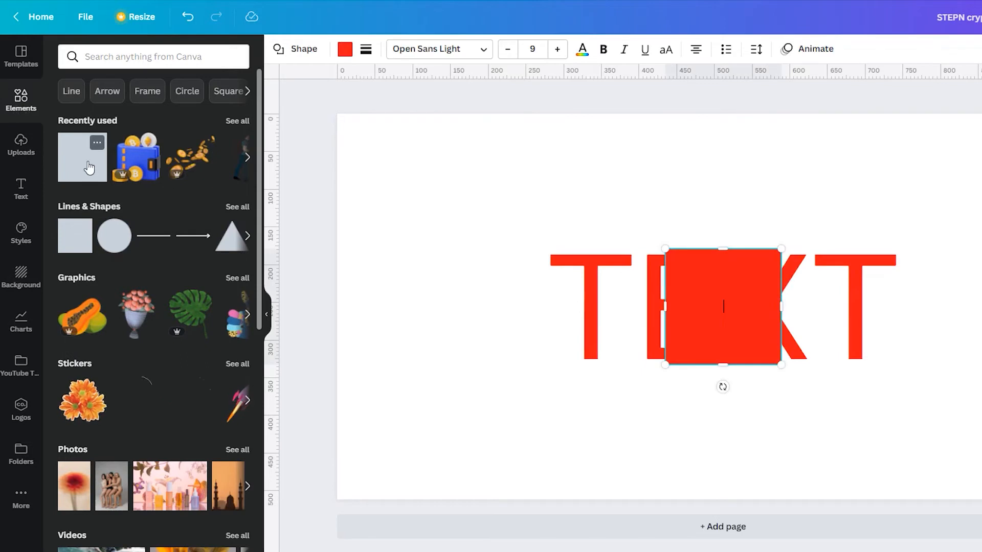
left_click_drag(706, 281, 949, 277)
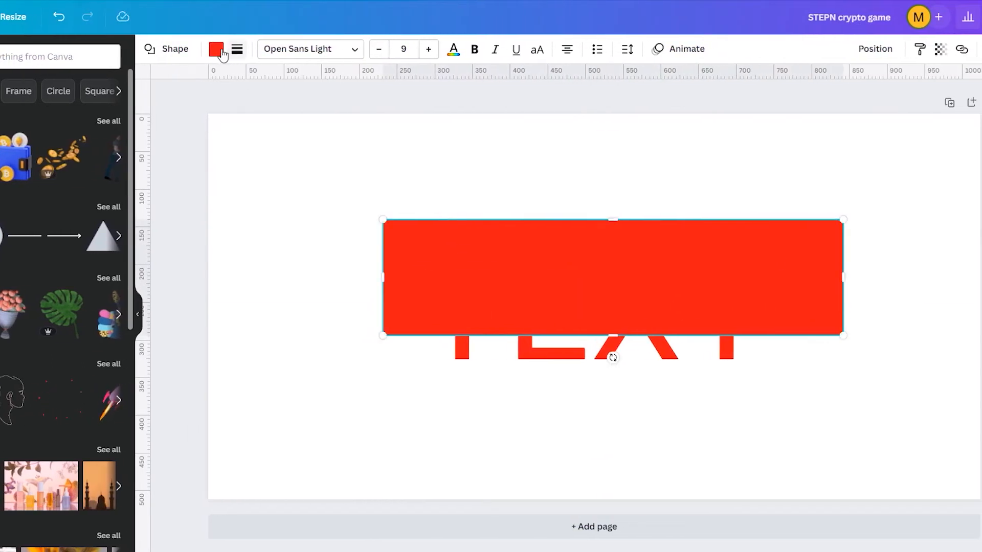
left_click(215, 49)
left_click(10, 113)
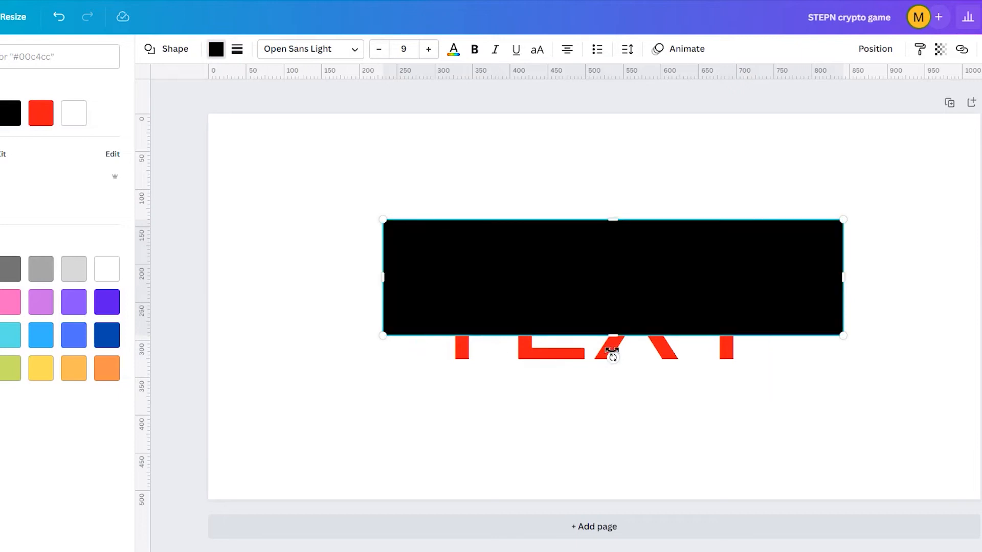
left_click_drag(612, 343, 612, 388)
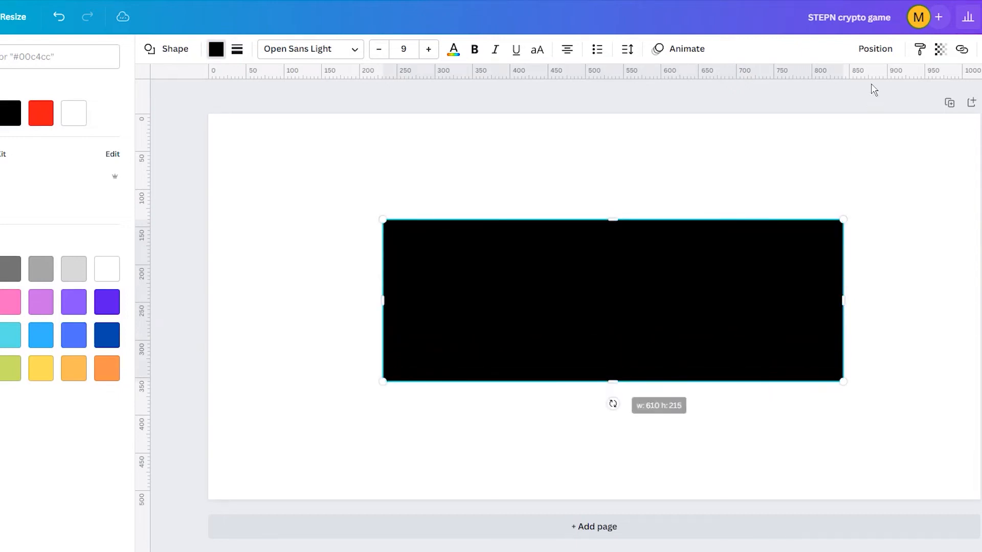
Send the black rectangle behind the word TEXT, and finally delete the rectangle.
left_click(881, 49)
left_click(833, 86)
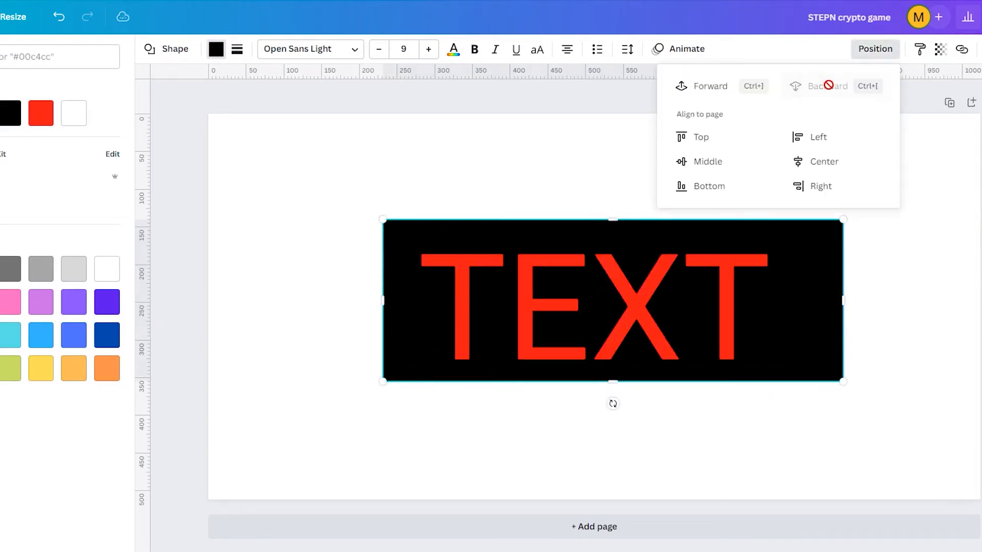
left_click(393, 237)
left_click_drag(398, 313, 397, 320)
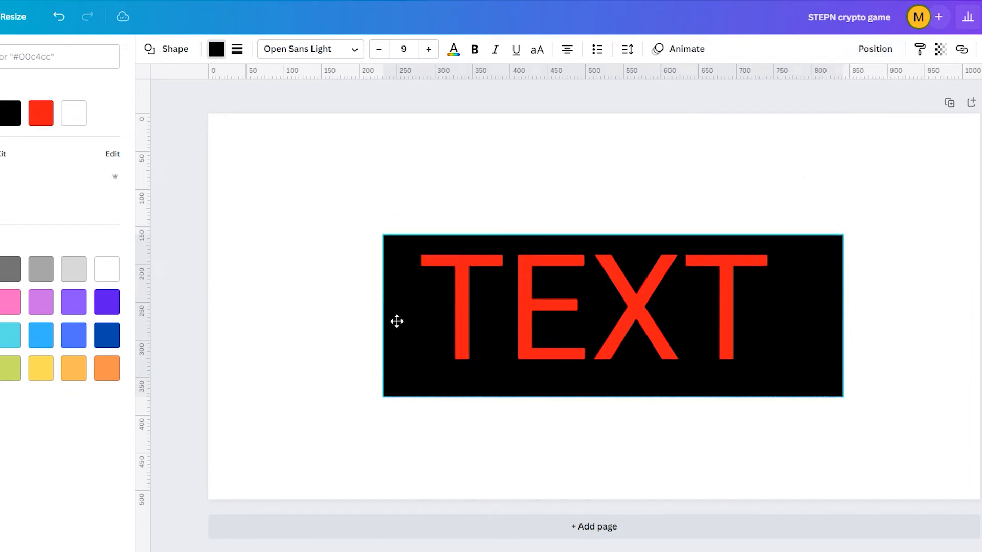
key("Delete")
Apply the Background text effect to the word TEXT and colour the background dark gray.
left_click(467, 313)
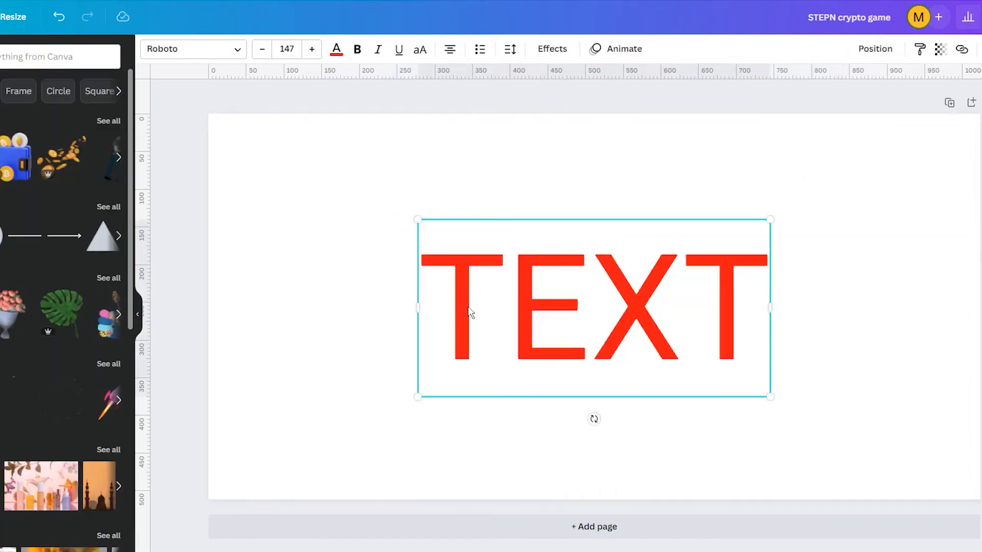
left_click(555, 51)
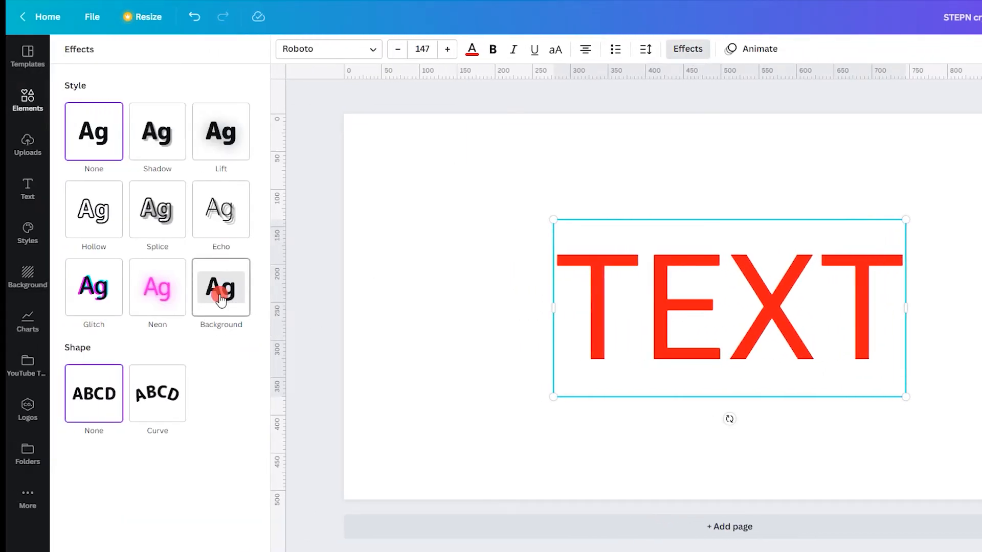
left_click(221, 300)
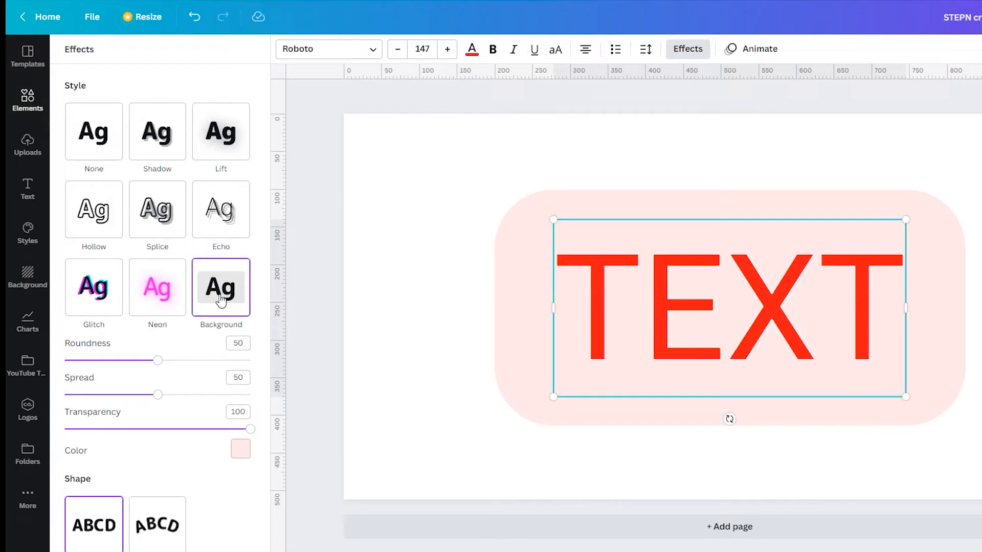
left_click(236, 450)
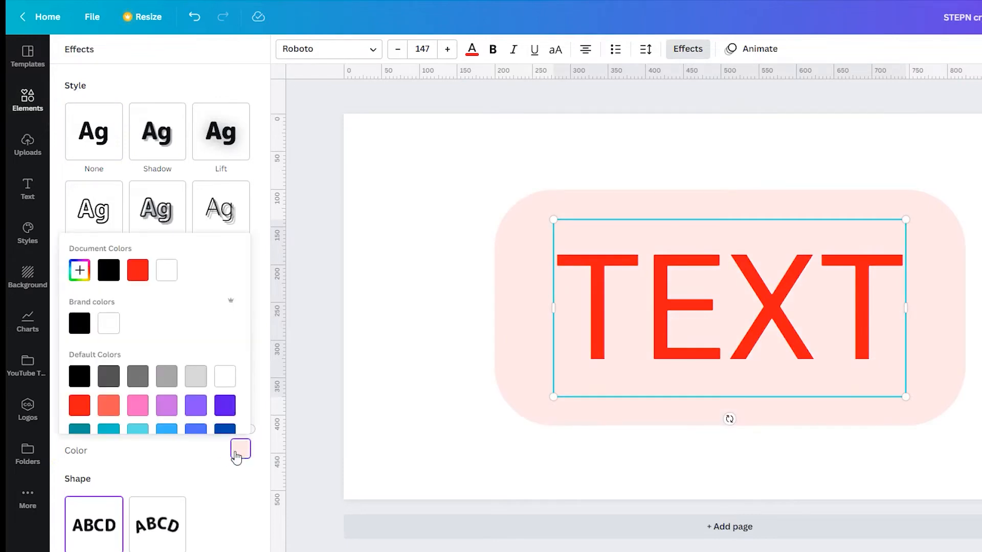
left_click(109, 379)
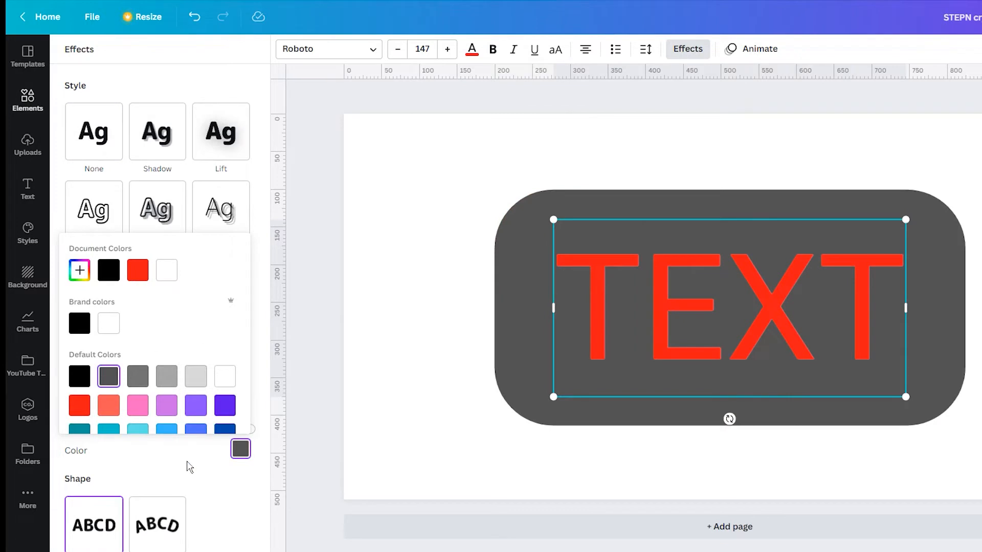
left_click(173, 454)
Set the text background's Roundness to 46, Spread to 24 and Transparency to 100.
left_click_drag(154, 367, 110, 395)
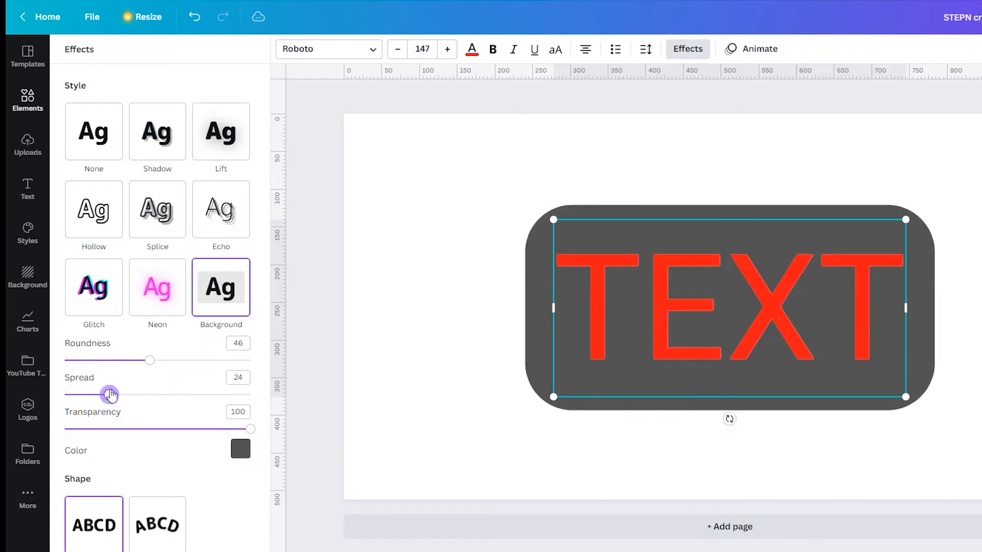
left_click_drag(181, 429, 261, 432)
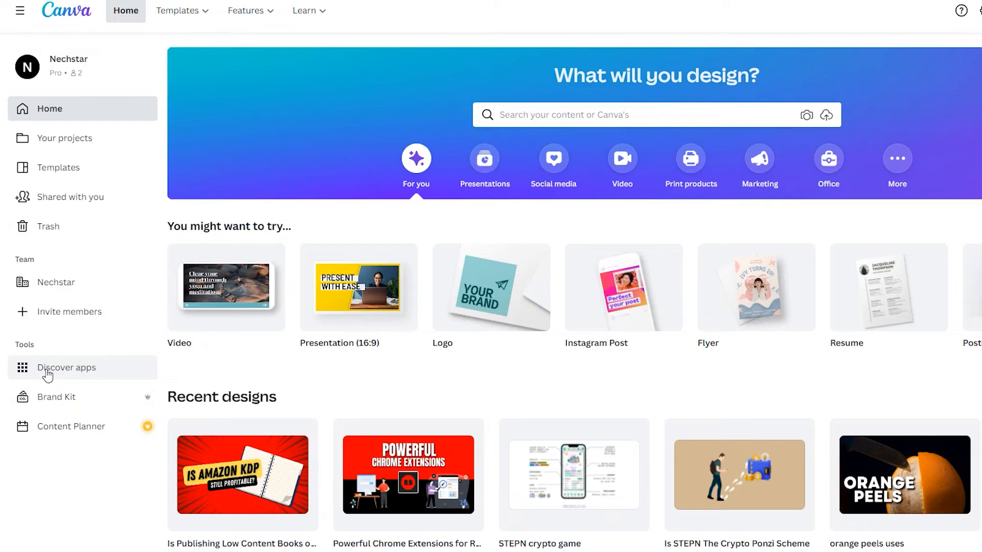
Browse the Discover apps page from the new and popular apps to the sharing ones, and return to the home page.
left_click(66, 374)
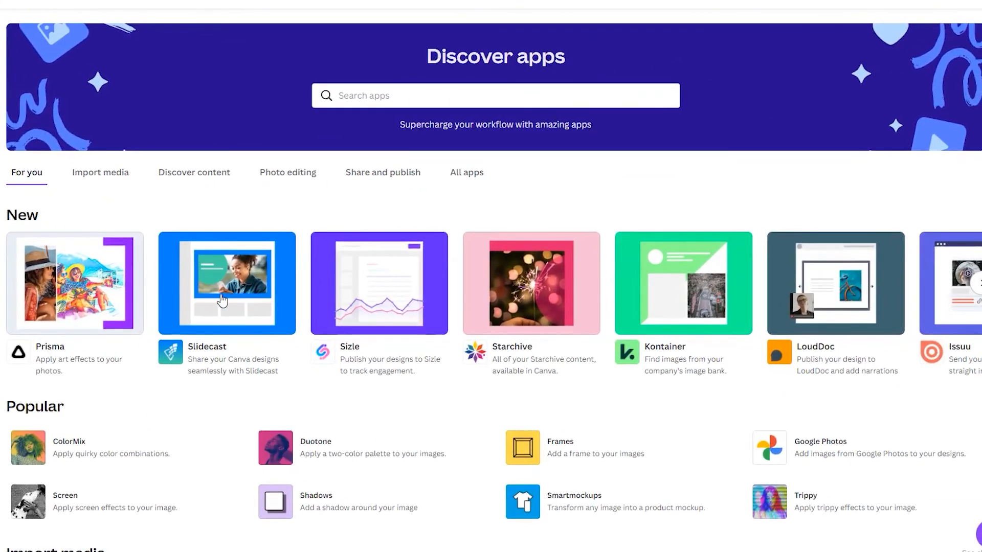
scroll(182, 301, "down", 1)
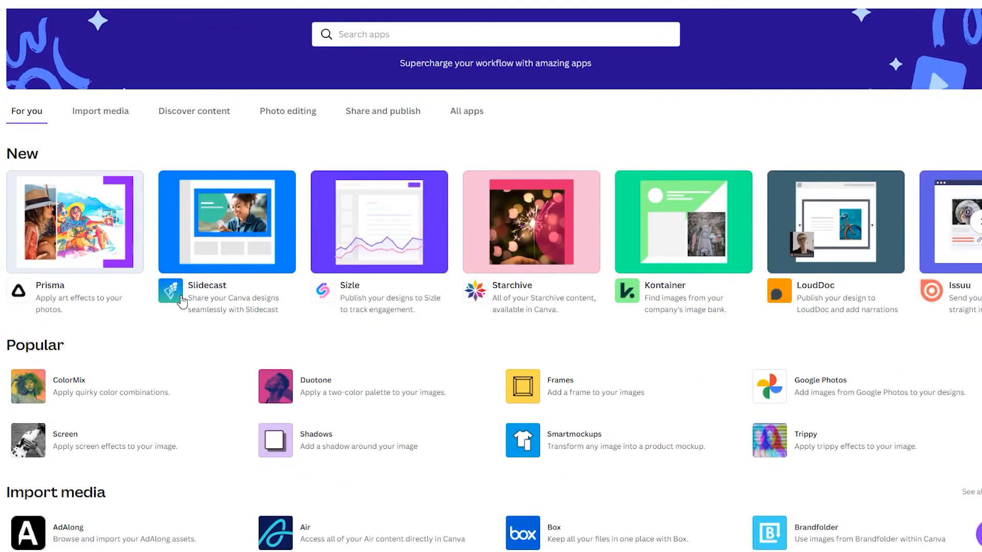
scroll(181, 302, "down", 4)
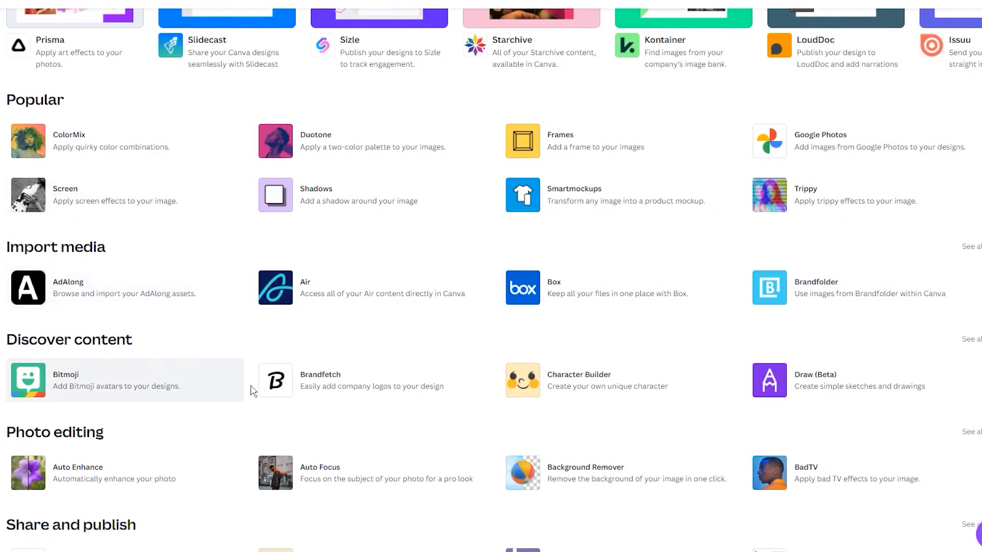
scroll(486, 363, "down", 1)
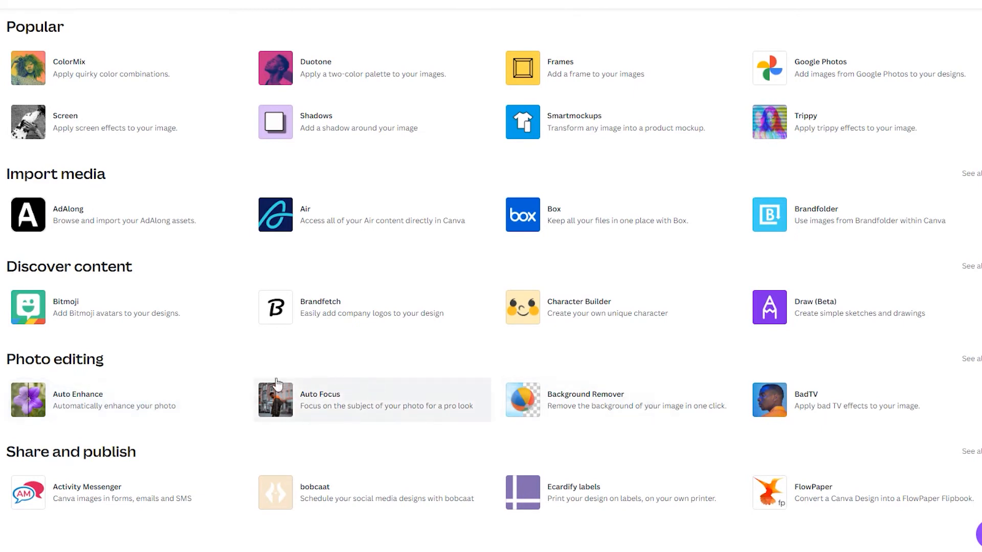
scroll(194, 381, "up", 7)
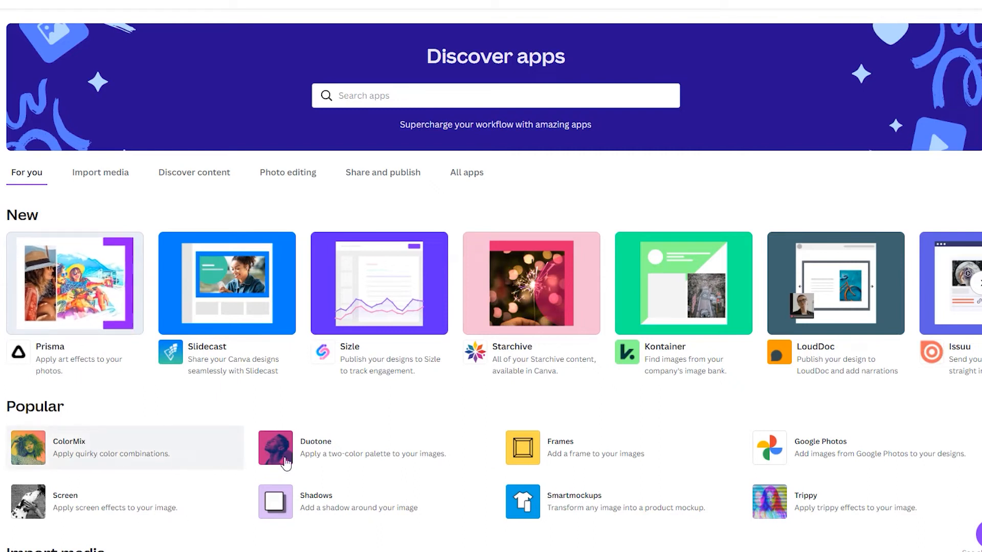
scroll(879, 409, "down", 6)
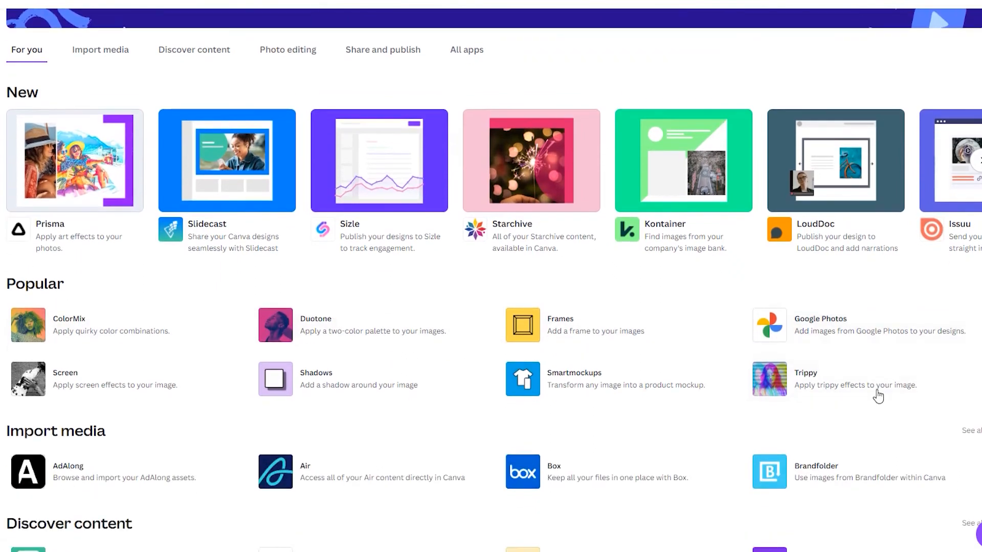
scroll(838, 281, "down", 2)
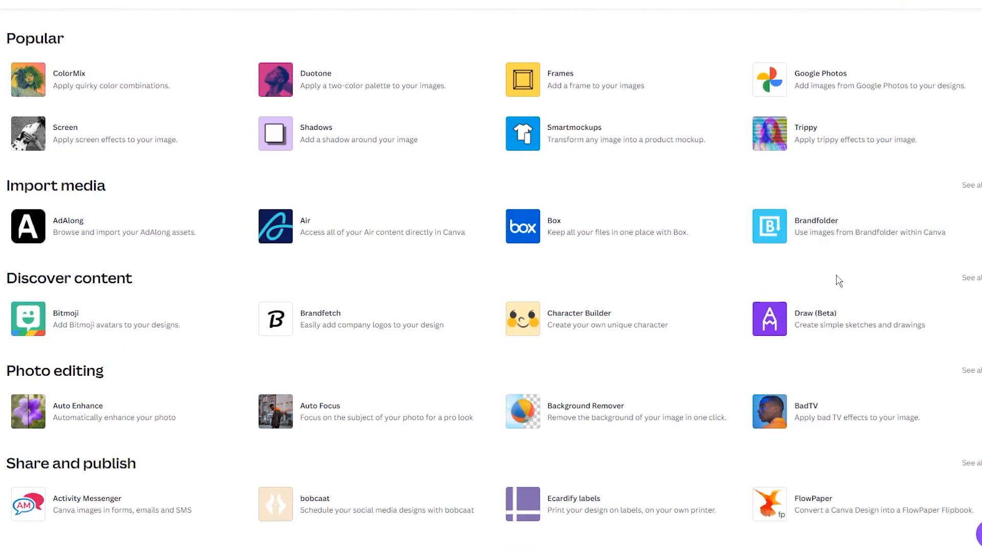
scroll(340, 181, "down", 1)
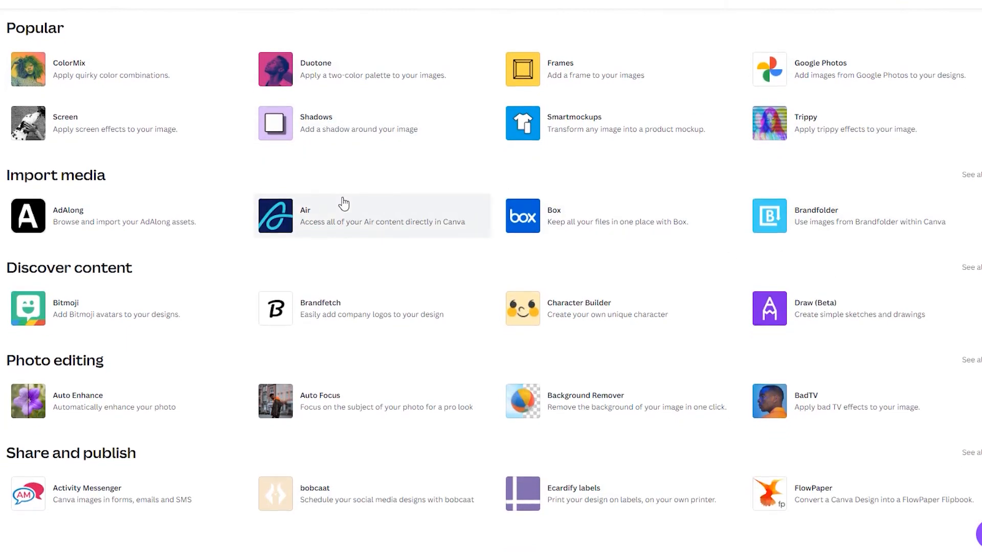
scroll(344, 203, "up", 7)
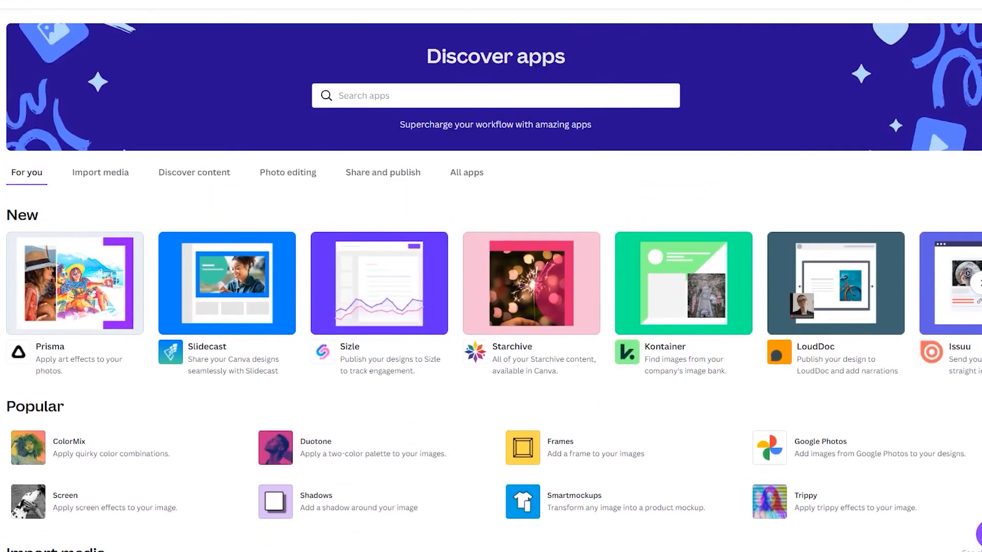
left_click(2, 31)
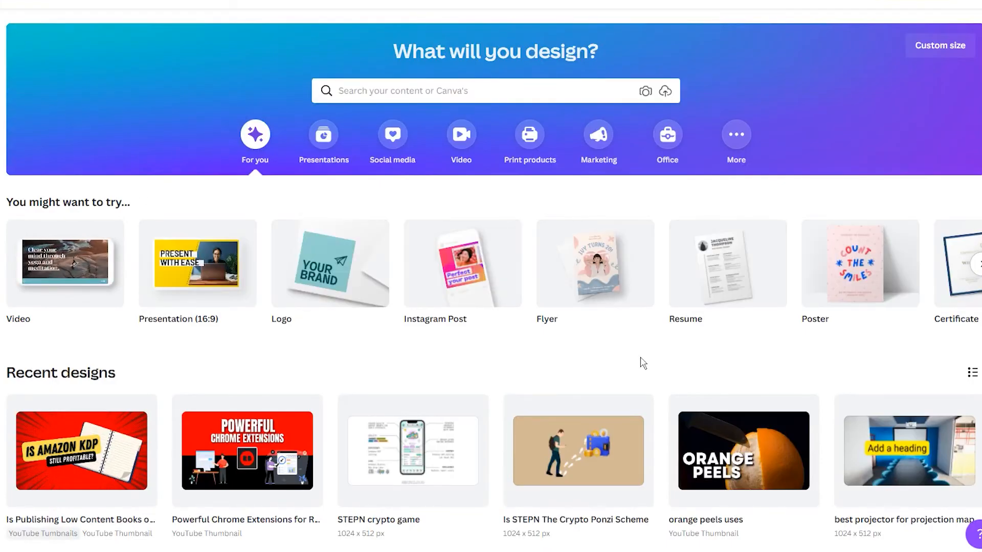